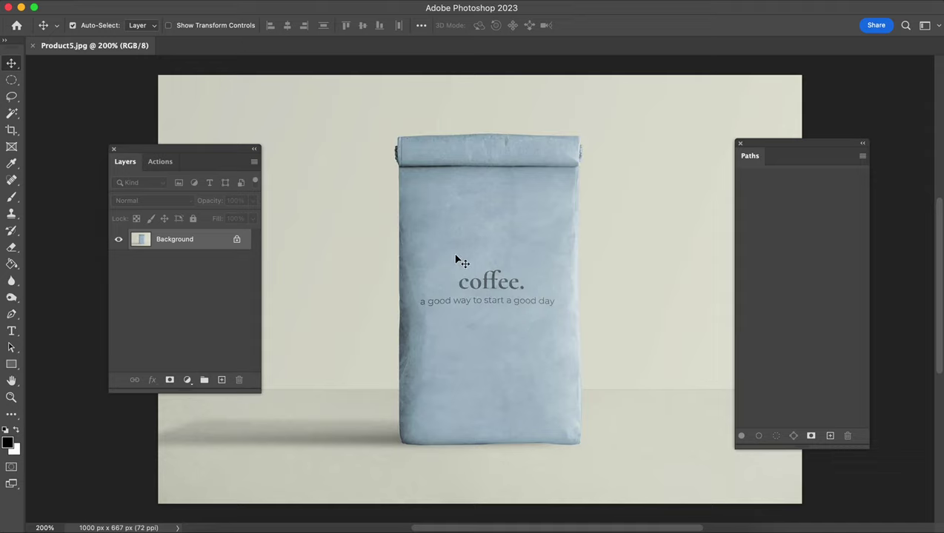
Select the coffee bag with Select Subject and save its outline as the path Path 1
{"action": "left_click", "coordinate": [12, 113]}
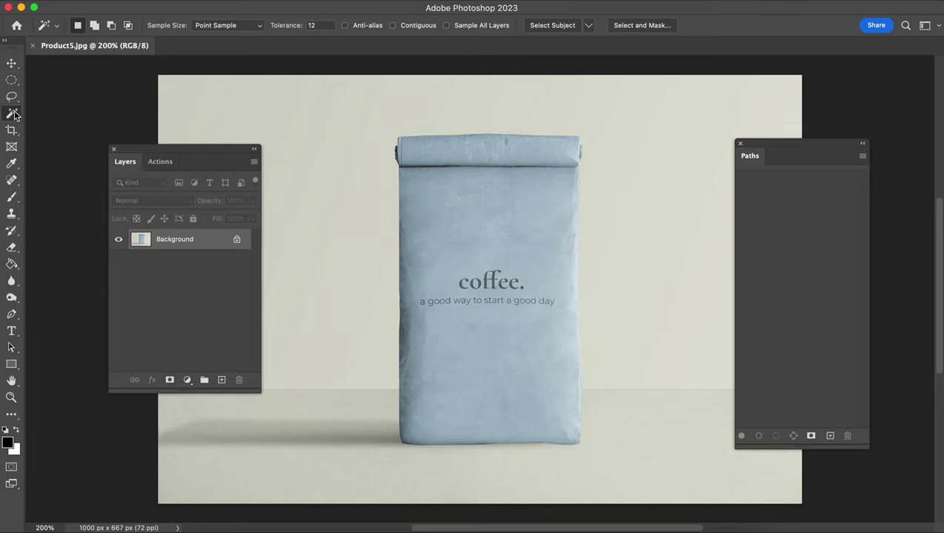
{"action": "left_click", "coordinate": [553, 26]}
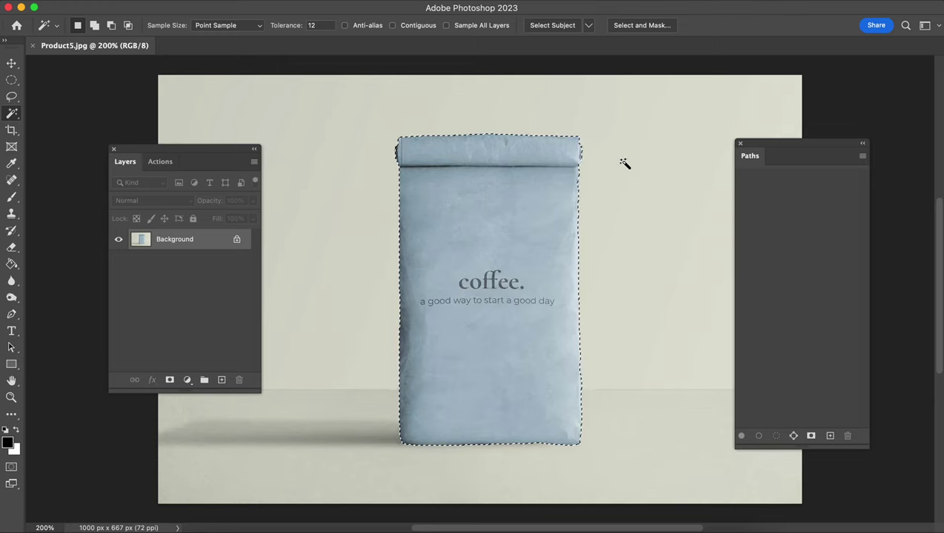
{"action": "left_click_drag", "start_coordinate": [768, 142], "coordinate": [700, 140]}
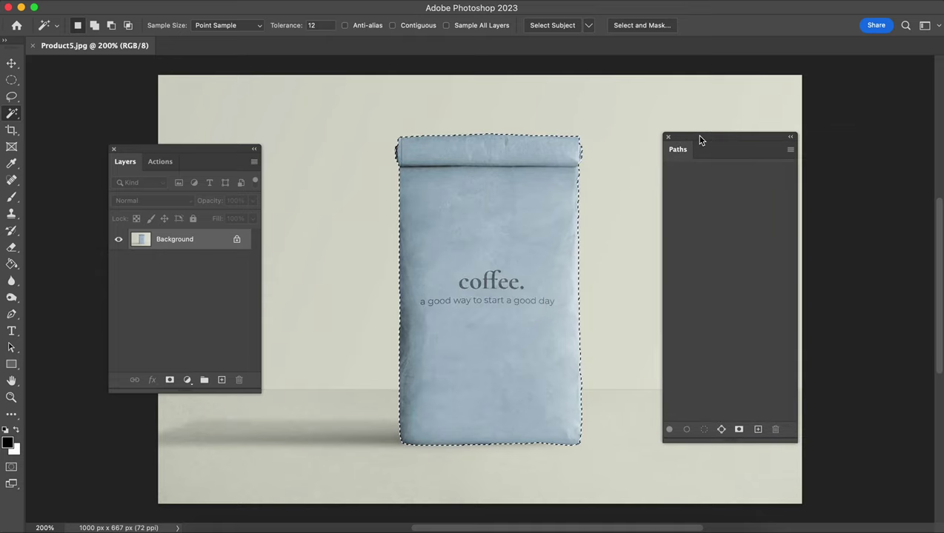
{"action": "left_click", "coordinate": [721, 431]}
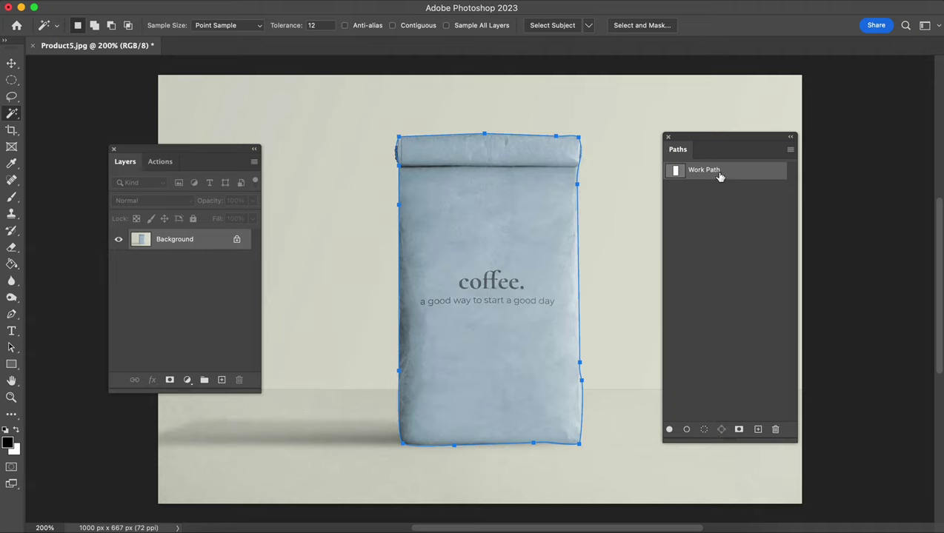
{"action": "double_click", "coordinate": [717, 176]}
{"action": "left_click", "coordinate": [548, 256]}
Delete Path 1 and reselect the coffee bag with Select Subject
{"action": "left_click", "coordinate": [775, 430]}
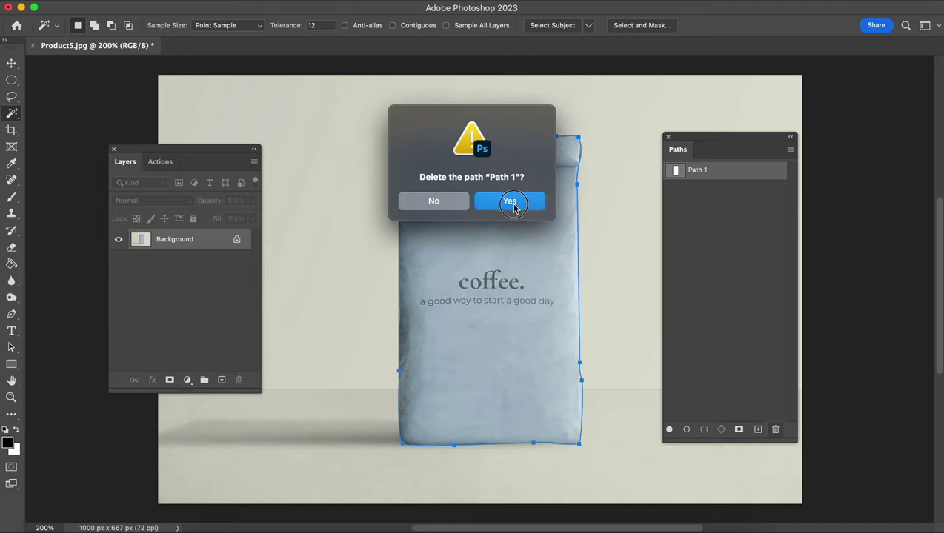
{"action": "left_click", "coordinate": [512, 201]}
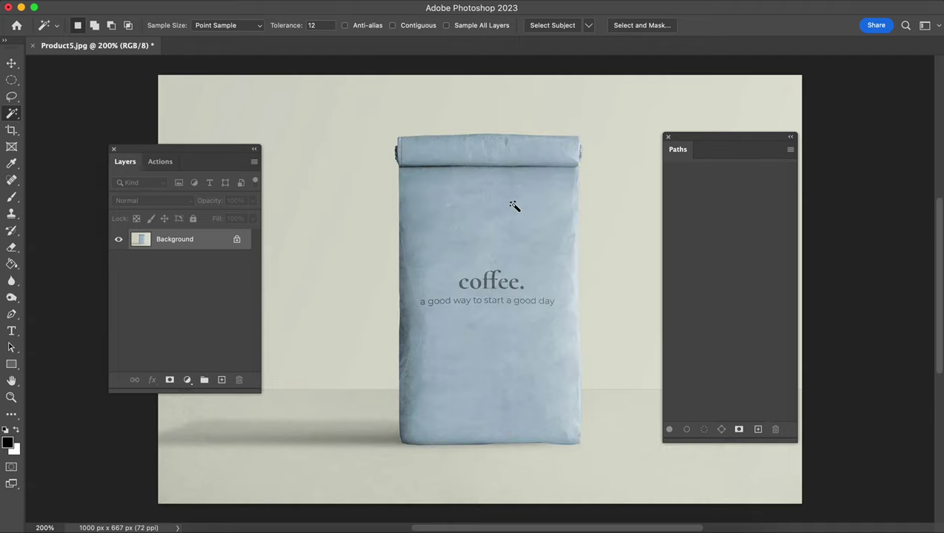
{"action": "left_click", "coordinate": [551, 25]}
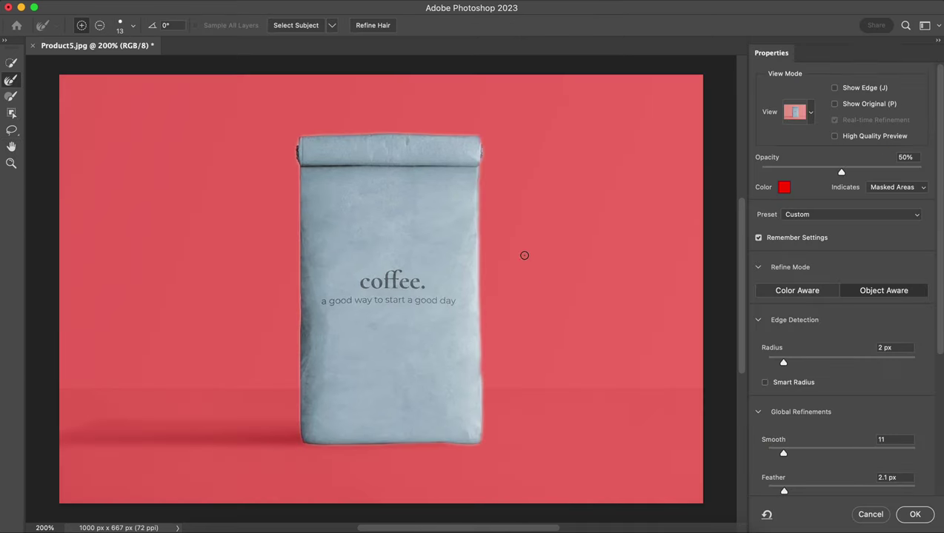
Output the refined bag selection to a new layer with a layer mask
{"action": "scroll", "coordinate": [863, 440], "scroll_direction": "down", "scroll_amount": 5}
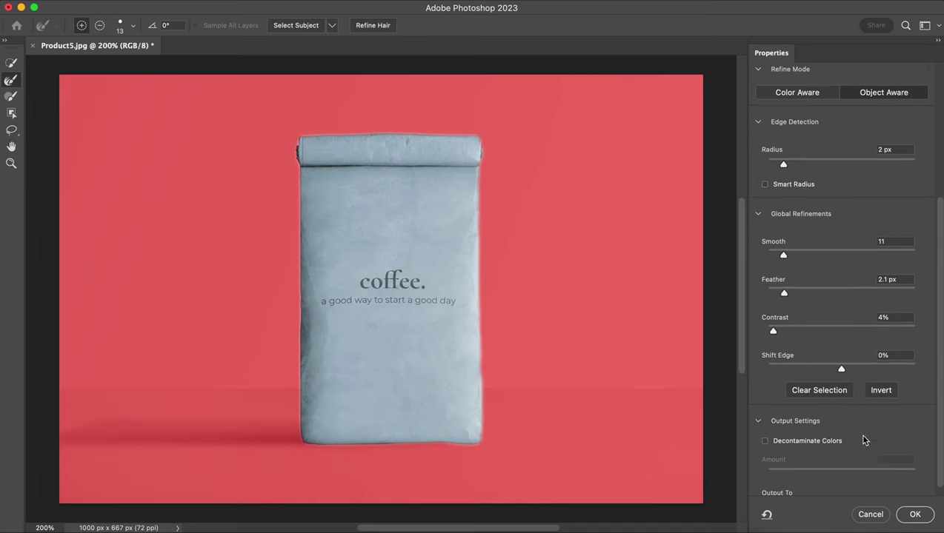
{"action": "scroll", "coordinate": [856, 441], "scroll_direction": "down", "scroll_amount": 1}
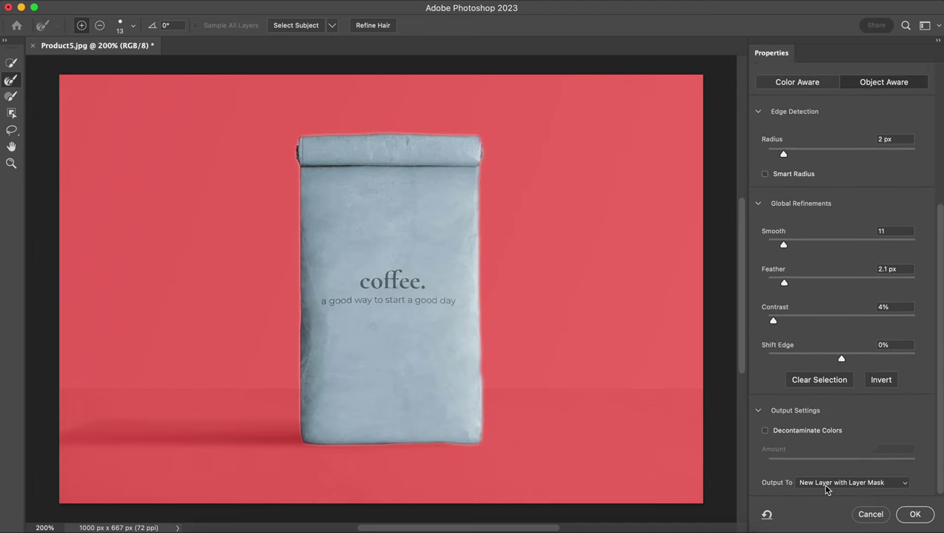
{"action": "left_click", "coordinate": [915, 514]}
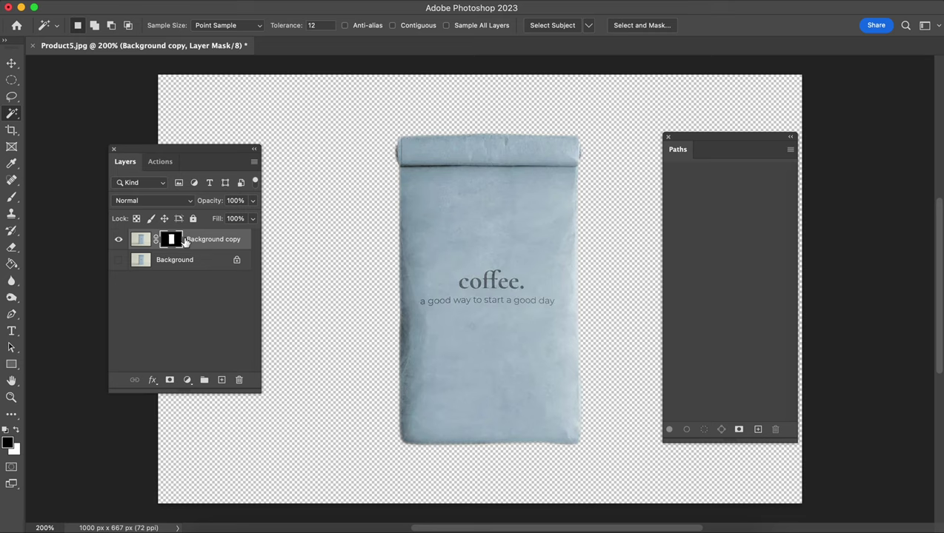
Load the coffee bag's layer mask as a selection and convert it into a work path
{"action": "left_click", "coordinate": [172, 244], "text": "super"}
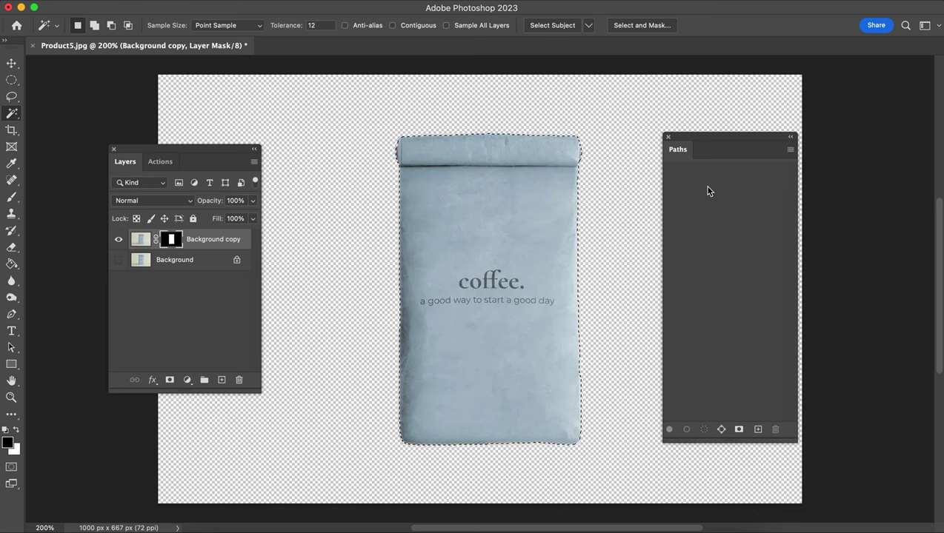
{"action": "left_click_drag", "start_coordinate": [683, 156], "coordinate": [656, 168]}
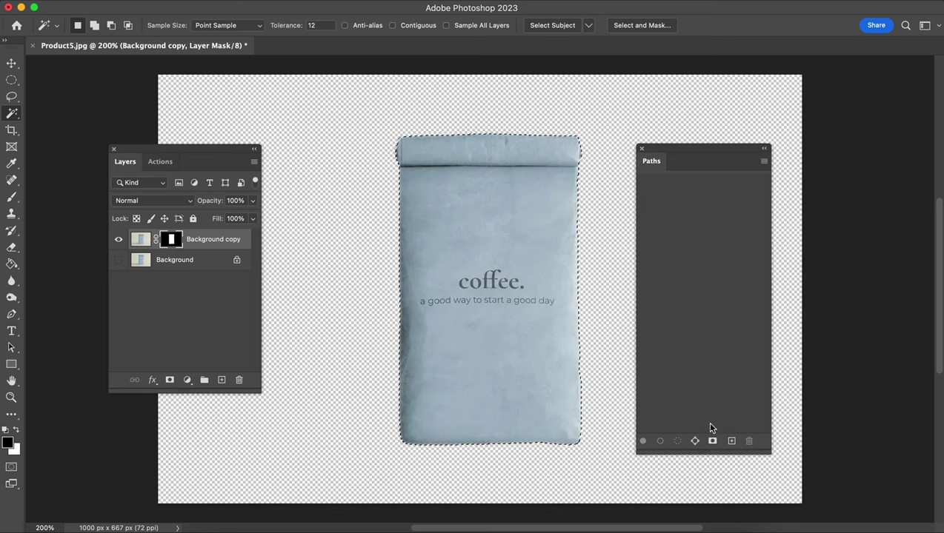
{"action": "left_click", "coordinate": [695, 442]}
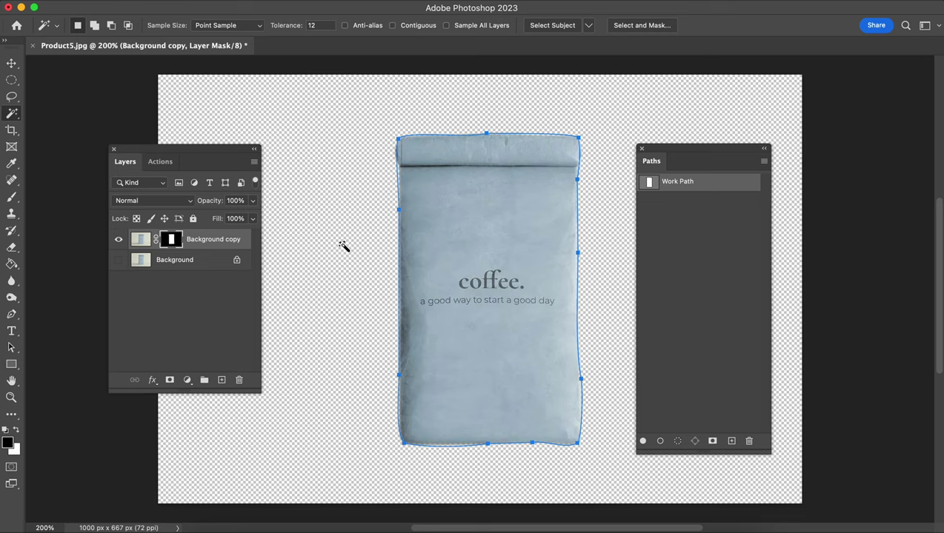
Discard the coffee bag image, then run Image Processor: JPEG quality 10 with Clipping Paths Action 2
{"action": "left_click", "coordinate": [33, 46]}
{"action": "left_click", "coordinate": [443, 226]}
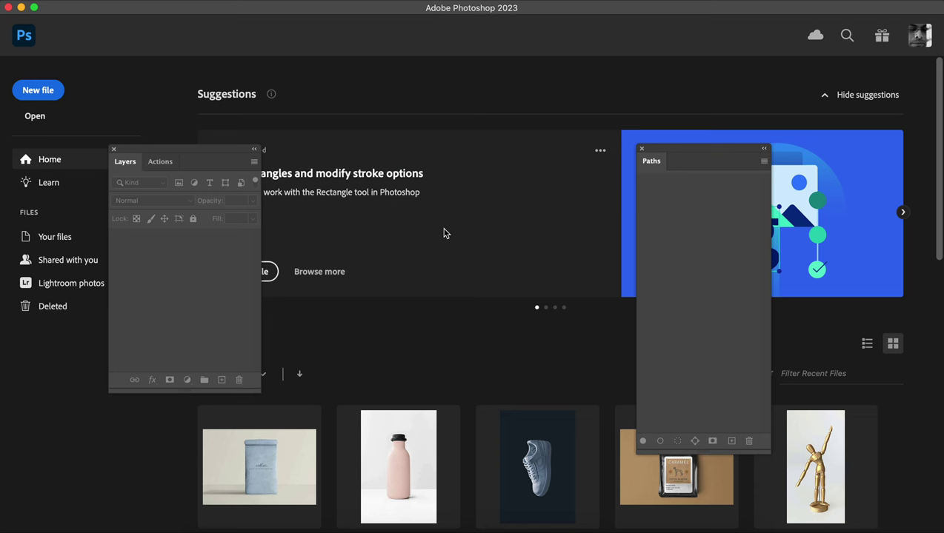
{"action": "left_click", "coordinate": [115, 1]}
{"action": "mouse_move", "coordinate": [187, 293]}
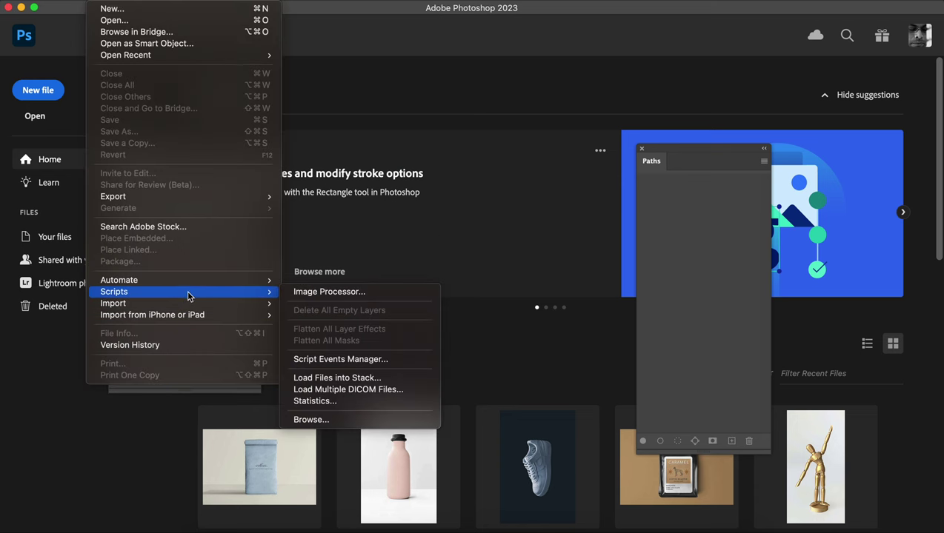
{"action": "left_click", "coordinate": [309, 294]}
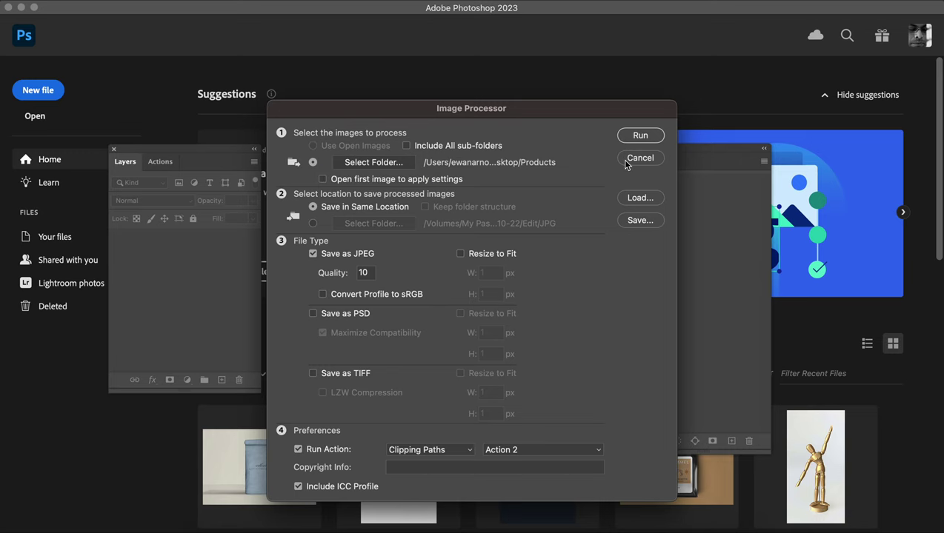
{"action": "left_click", "coordinate": [640, 140]}
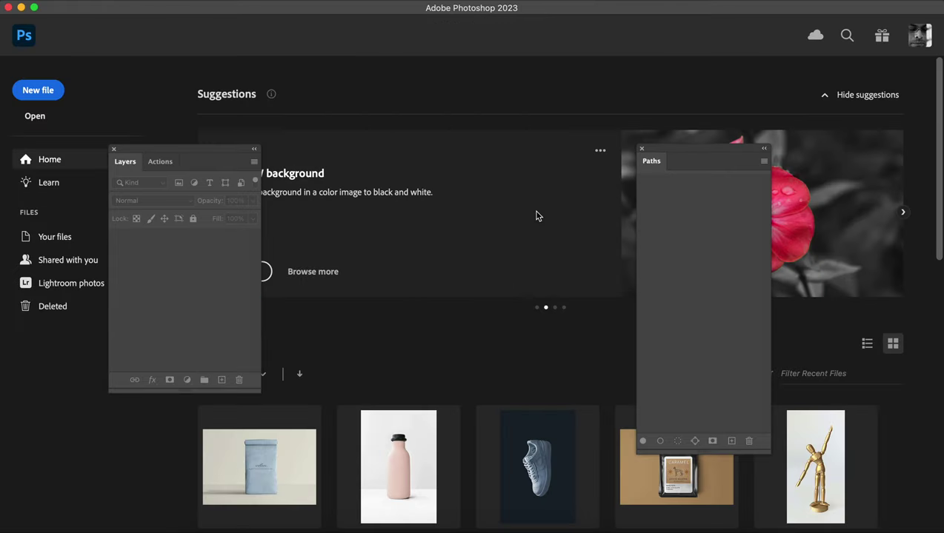
Open Product2.jpg, Product3.jpg, Product4.jpg and Product5.jpg from the JPEG folder
{"action": "left_click", "coordinate": [103, 2]}
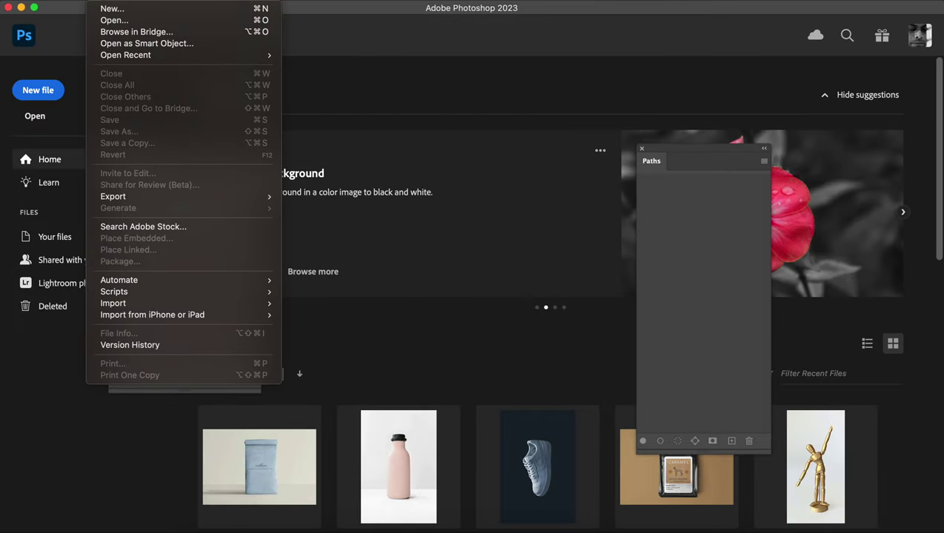
{"action": "left_click", "coordinate": [112, 20]}
{"action": "double_click", "coordinate": [282, 117]}
{"action": "left_click", "coordinate": [284, 117]}
{"action": "left_click", "coordinate": [511, 118], "text": "super"}
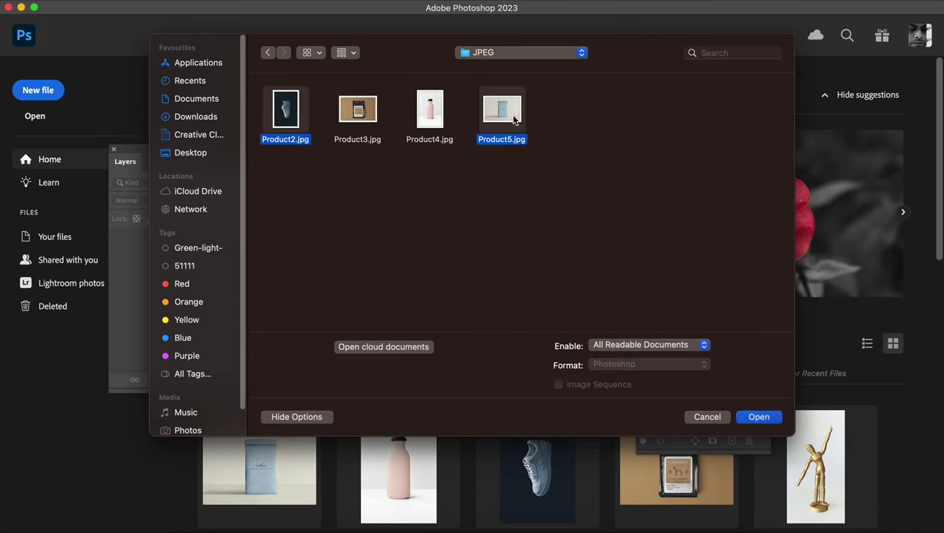
{"action": "left_click", "coordinate": [444, 120], "text": "super"}
{"action": "left_click", "coordinate": [336, 119], "text": "super"}
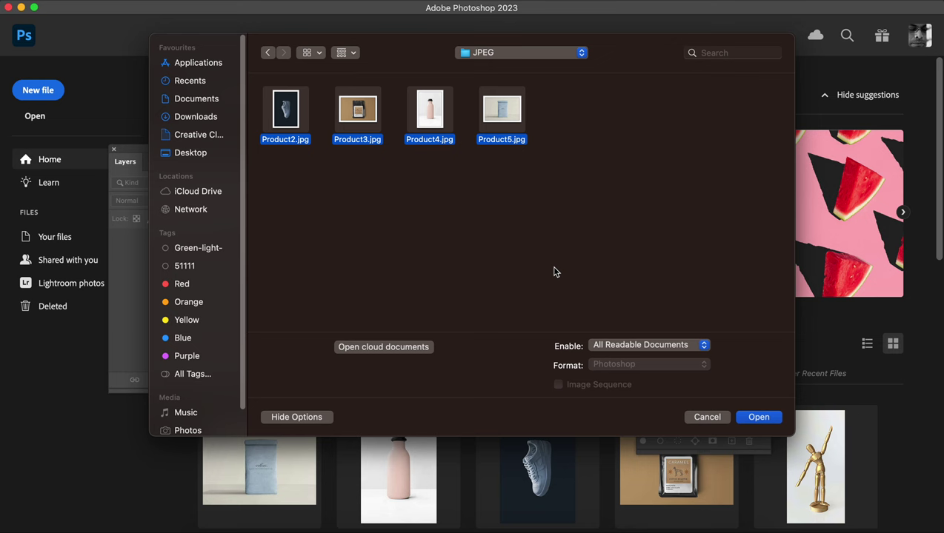
{"action": "left_click", "coordinate": [759, 417]}
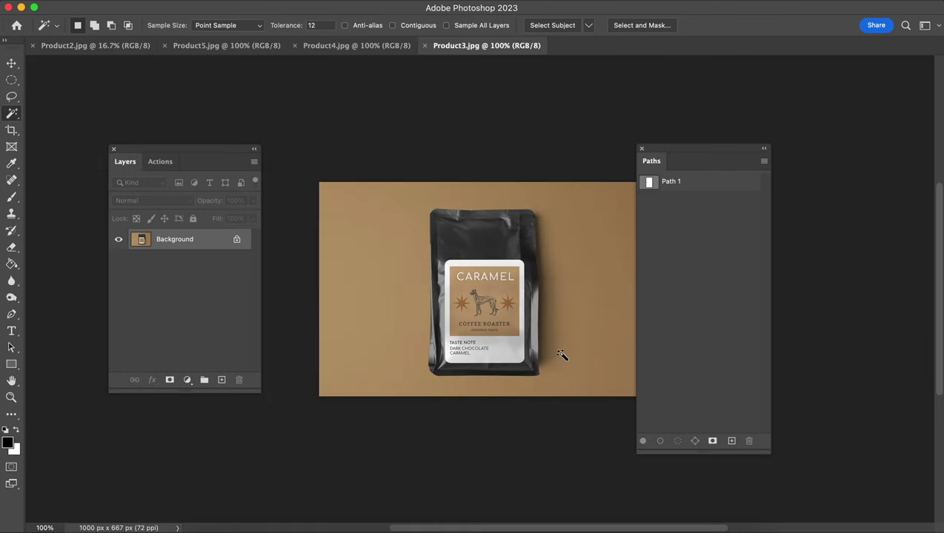
Show Path 1 on each image: caramel coffee bag, bottle, coffee bag and shoe
{"action": "left_click", "coordinate": [652, 185]}
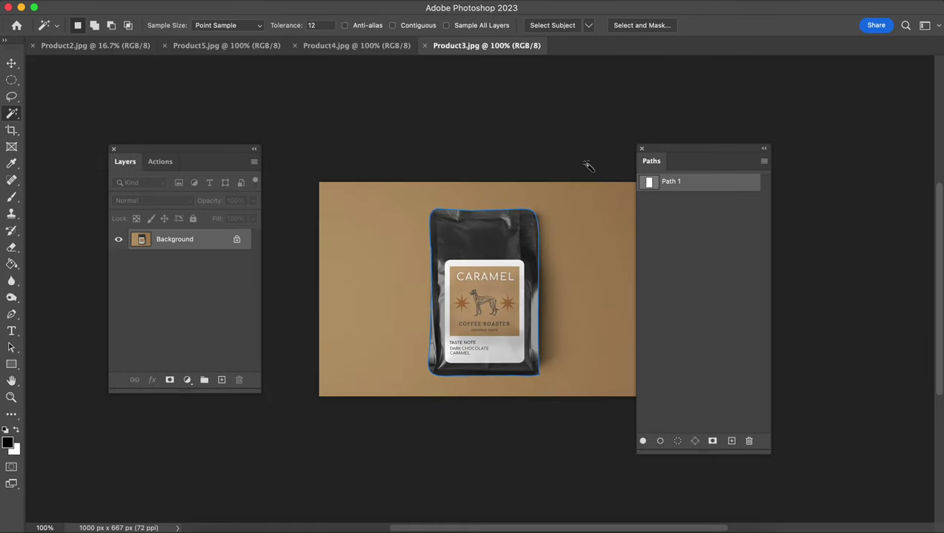
{"action": "left_click", "coordinate": [365, 46]}
{"action": "left_click", "coordinate": [644, 184]}
{"action": "left_click", "coordinate": [257, 50]}
{"action": "left_click", "coordinate": [647, 184]}
{"action": "left_click", "coordinate": [141, 46]}
{"action": "left_click", "coordinate": [650, 193]}
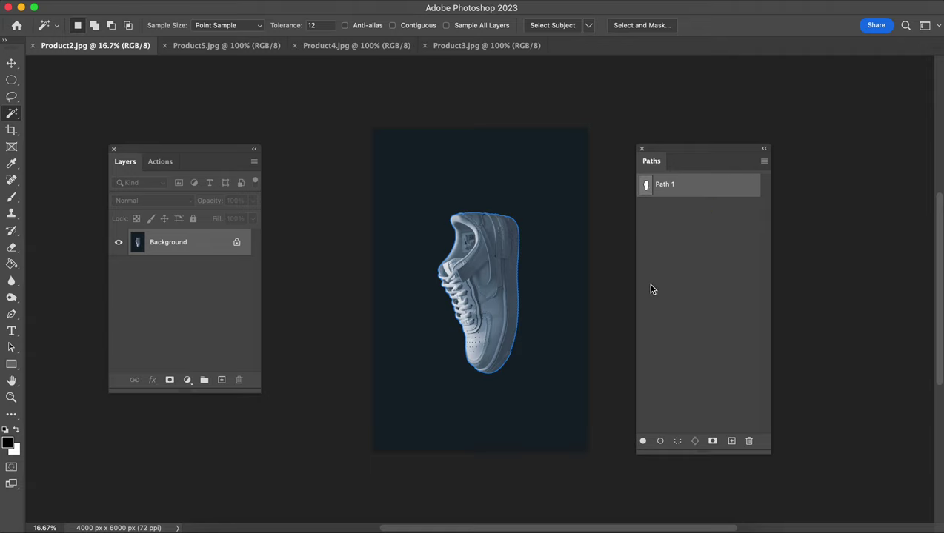